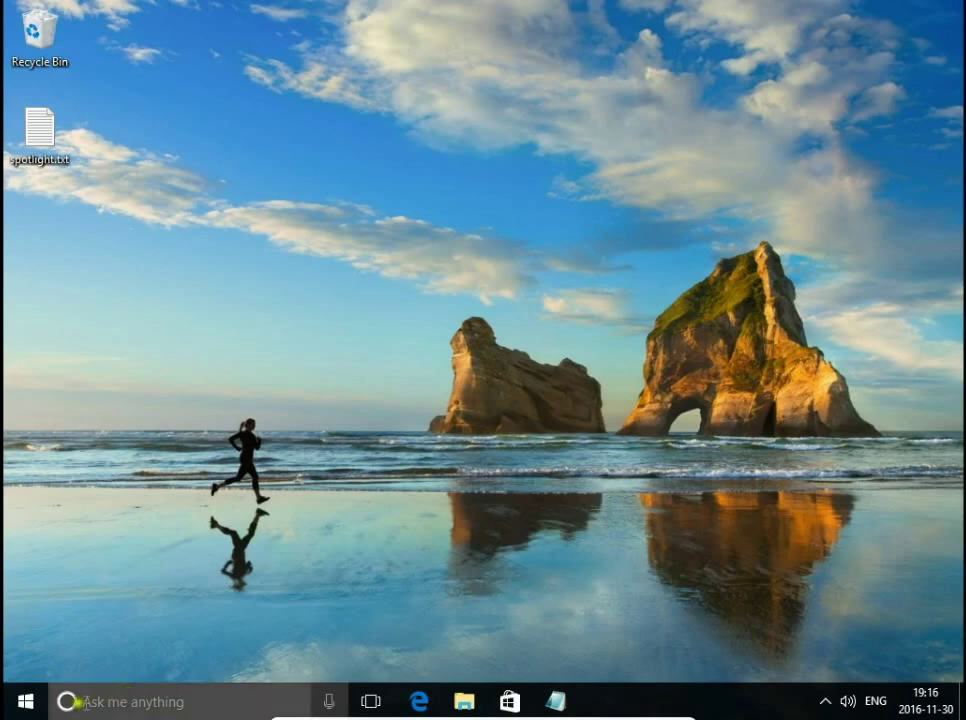
# - Open Windows Settings from the Start menu
pyautogui.click(26, 700)
pyautogui.click(27, 627)
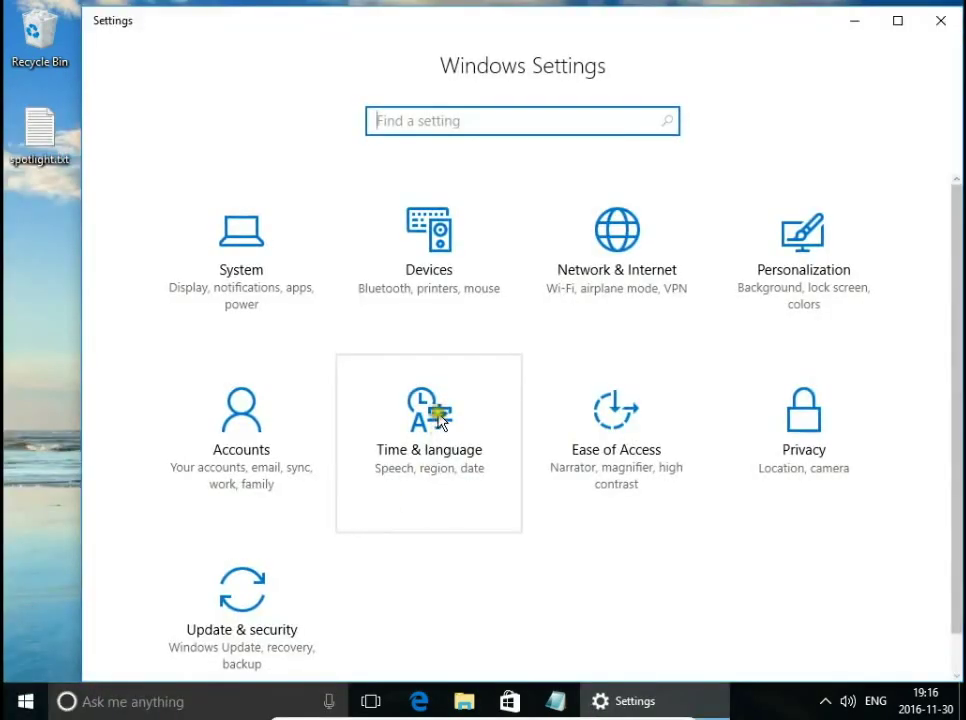
# - On the Date & time page, turn on automatic time, keep the time zone manual, and list time zones
pyautogui.click(436, 406)
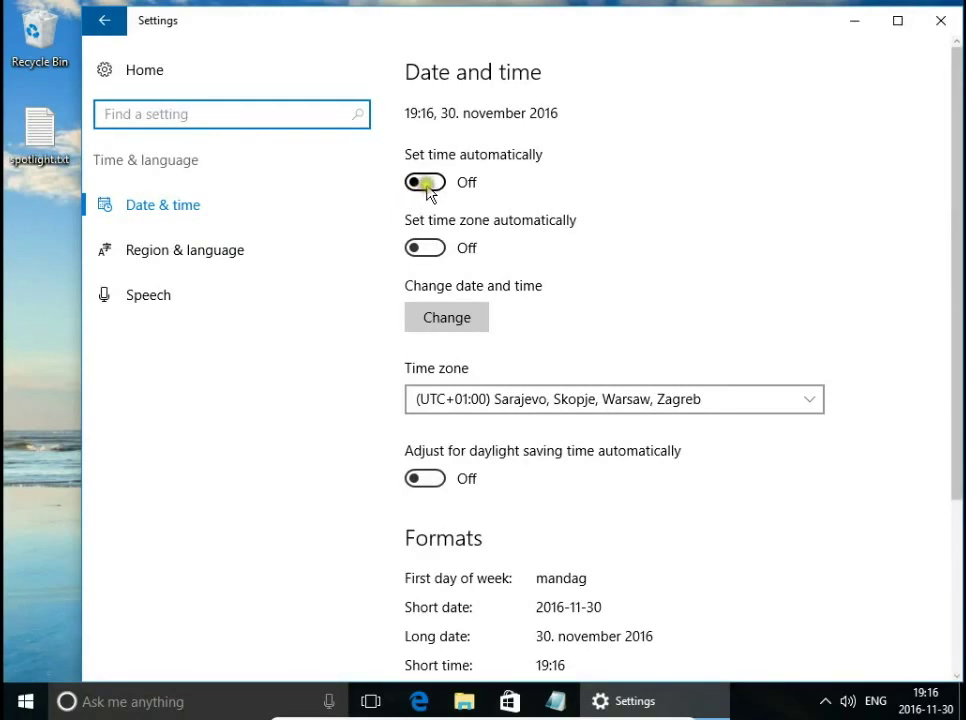
pyautogui.click(424, 183)
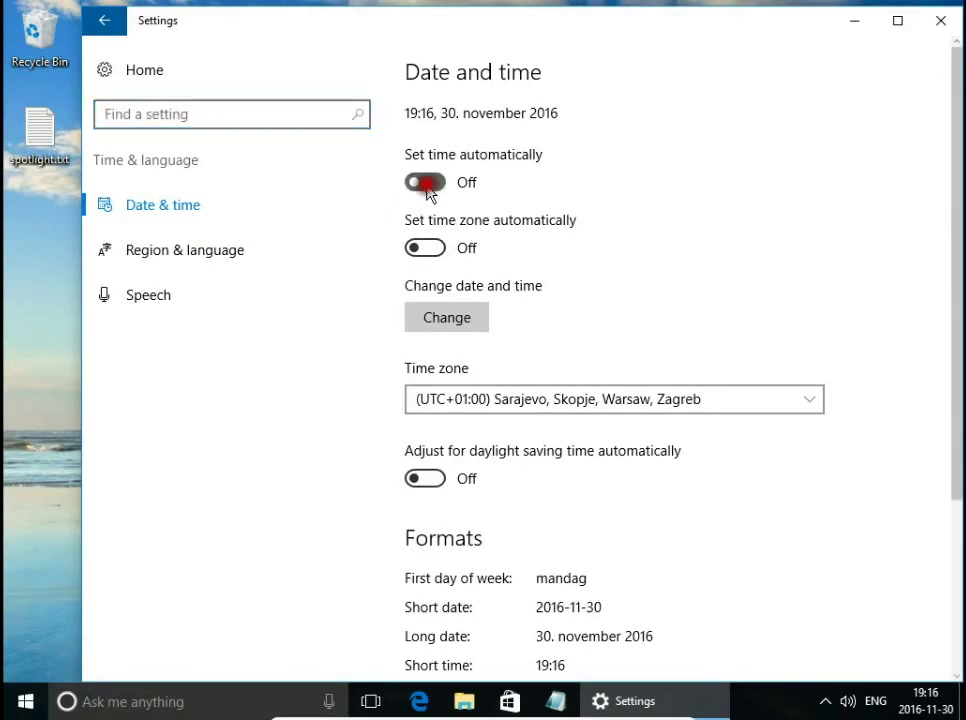
pyautogui.click(432, 256)
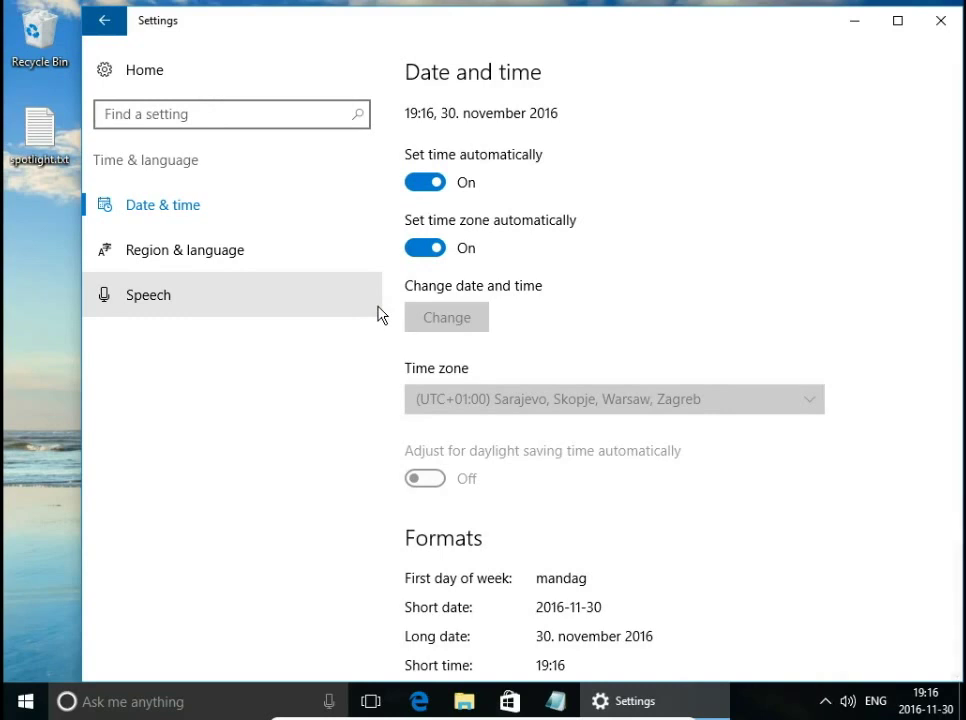
pyautogui.click(422, 250)
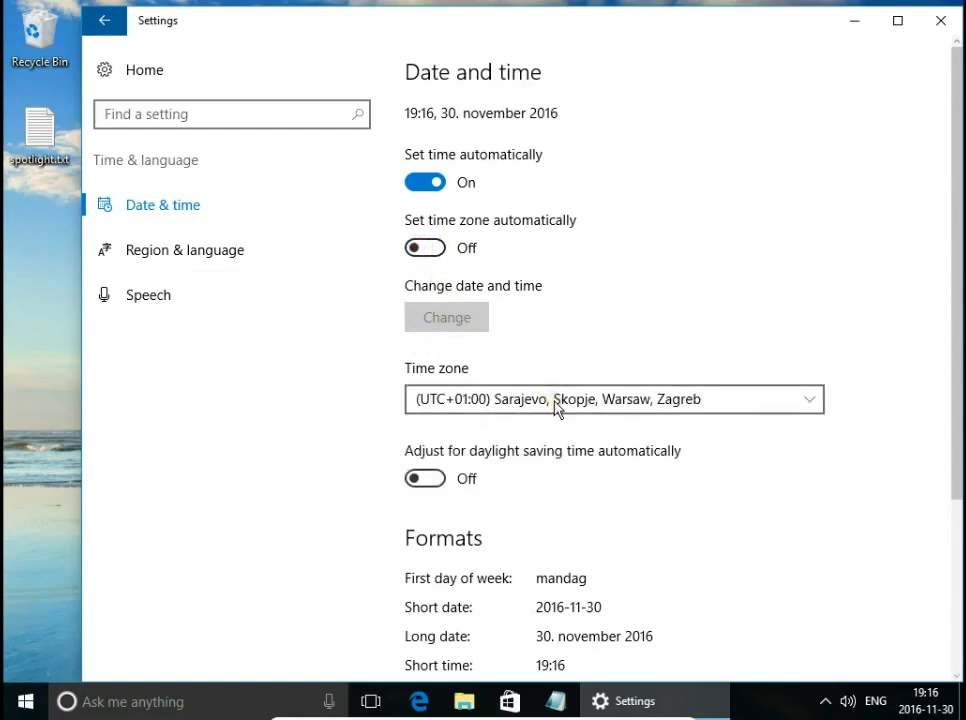
pyautogui.click(557, 403)
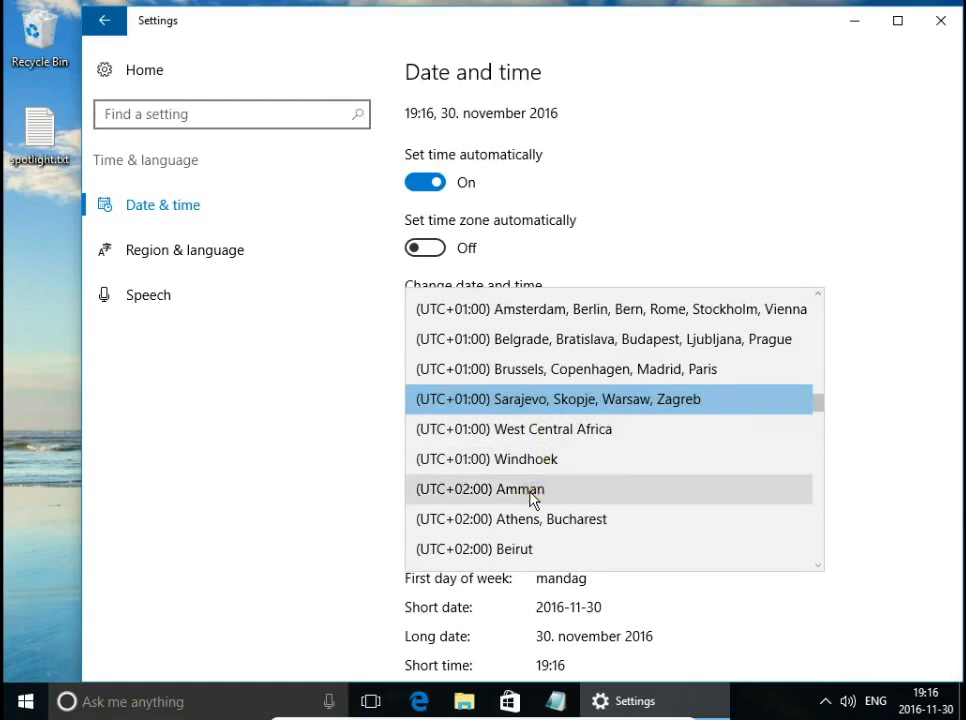
# - In Edge, load timeanddate.com and open the Denmark world clock page via a 'denma' search
pyautogui.click(416, 703)
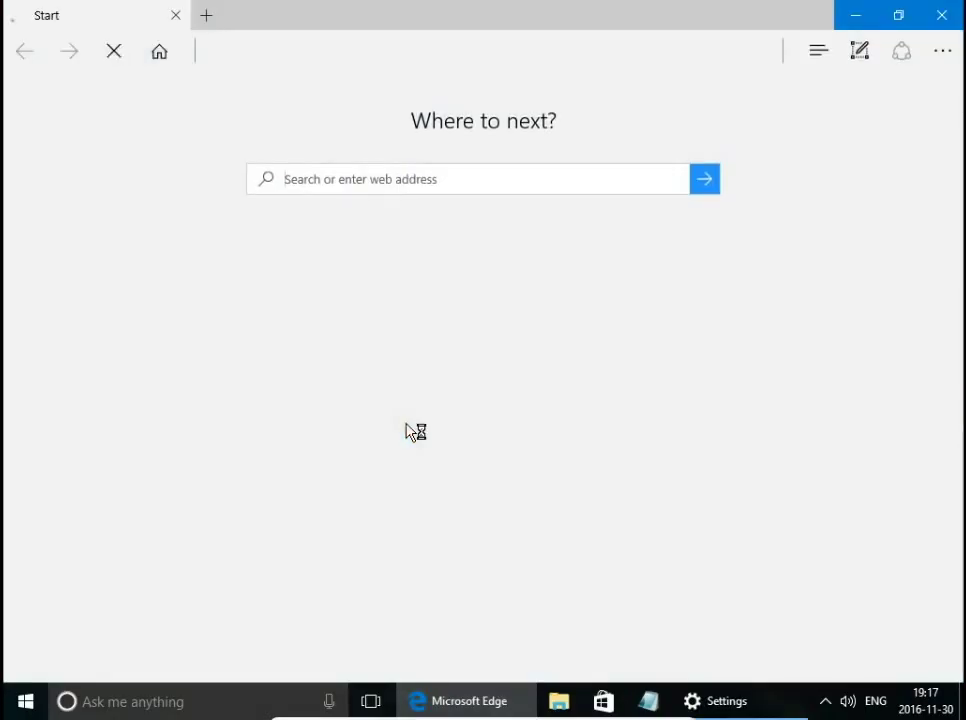
pyautogui.write('timeanddate.com')
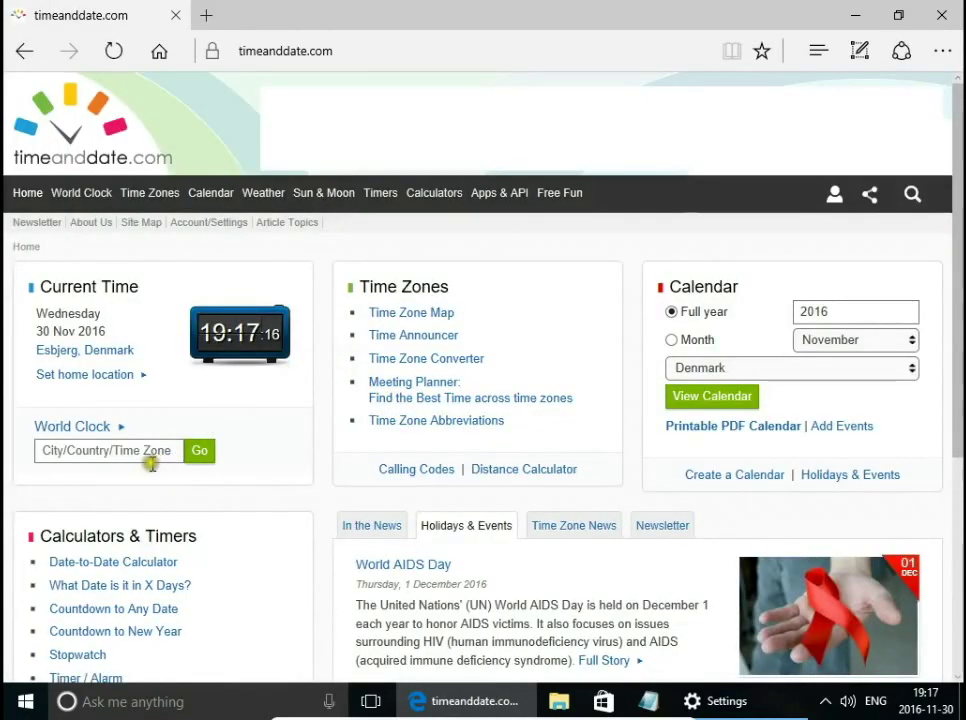
pyautogui.click(123, 451)
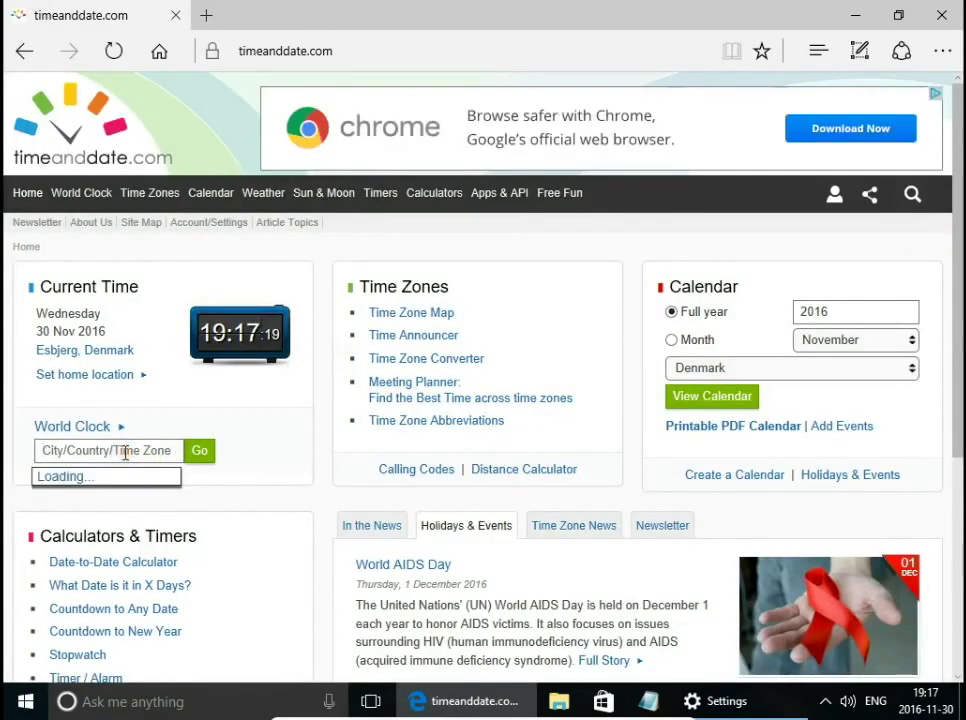
pyautogui.write('denma')
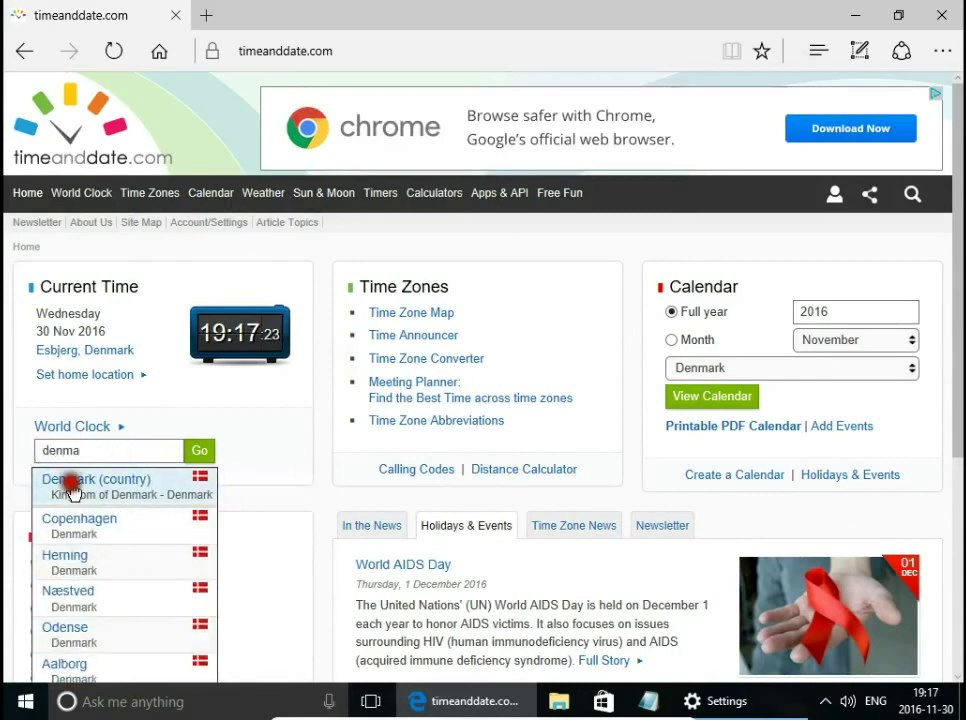
pyautogui.click(69, 484)
# - Search 'san' and open San Francisco's local time page showing PST, UTC -8
pyautogui.scroll(-5, 247, 515)
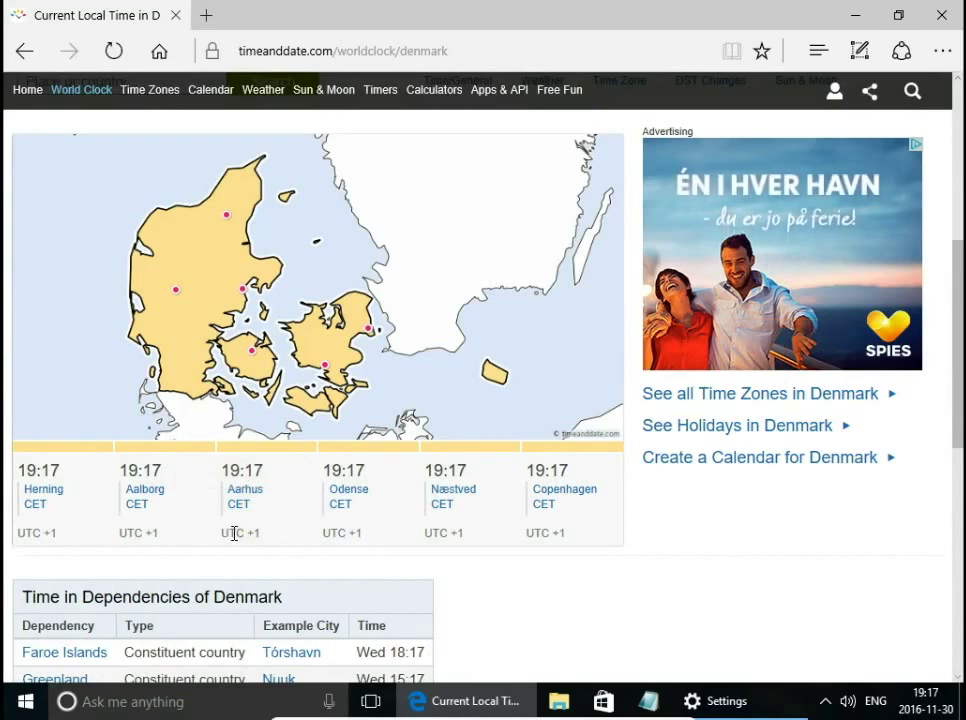
pyautogui.scroll(2, 250, 533)
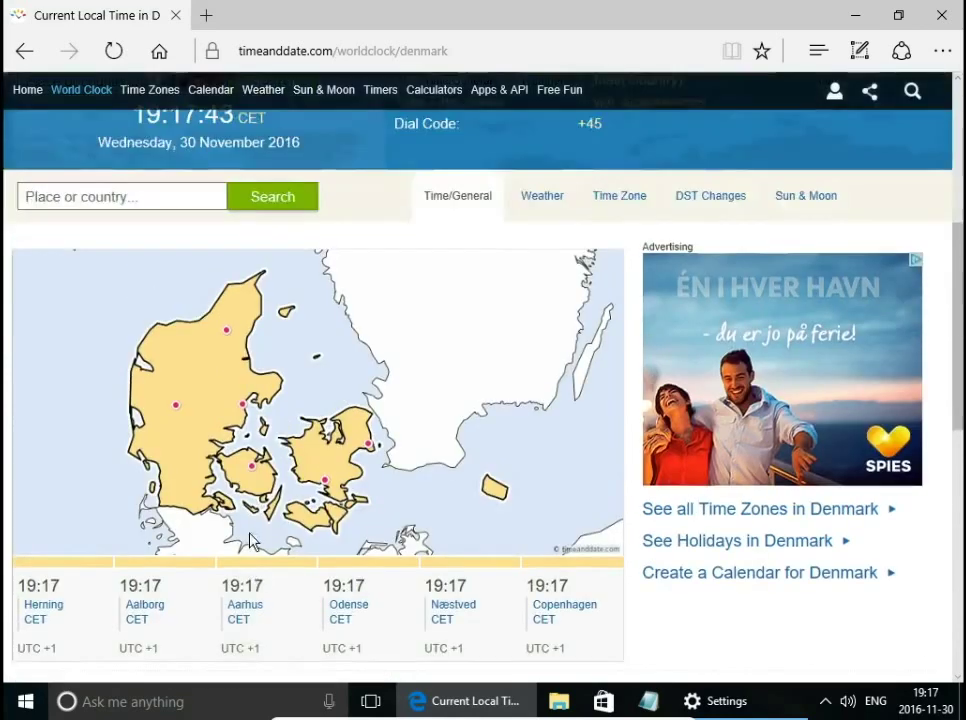
pyautogui.click(144, 233)
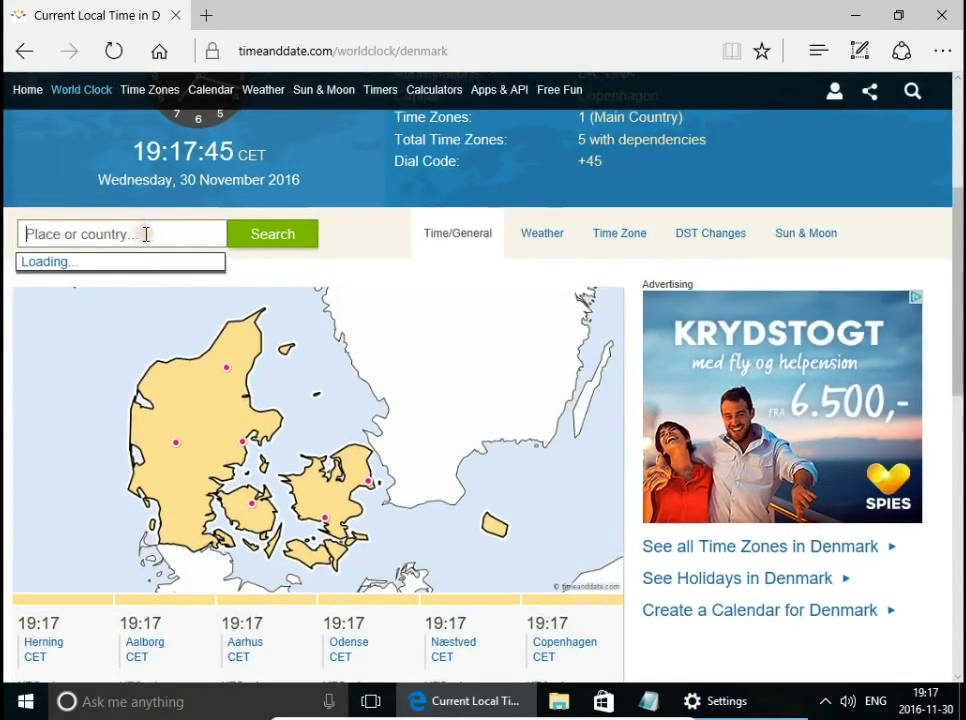
pyautogui.write('san')
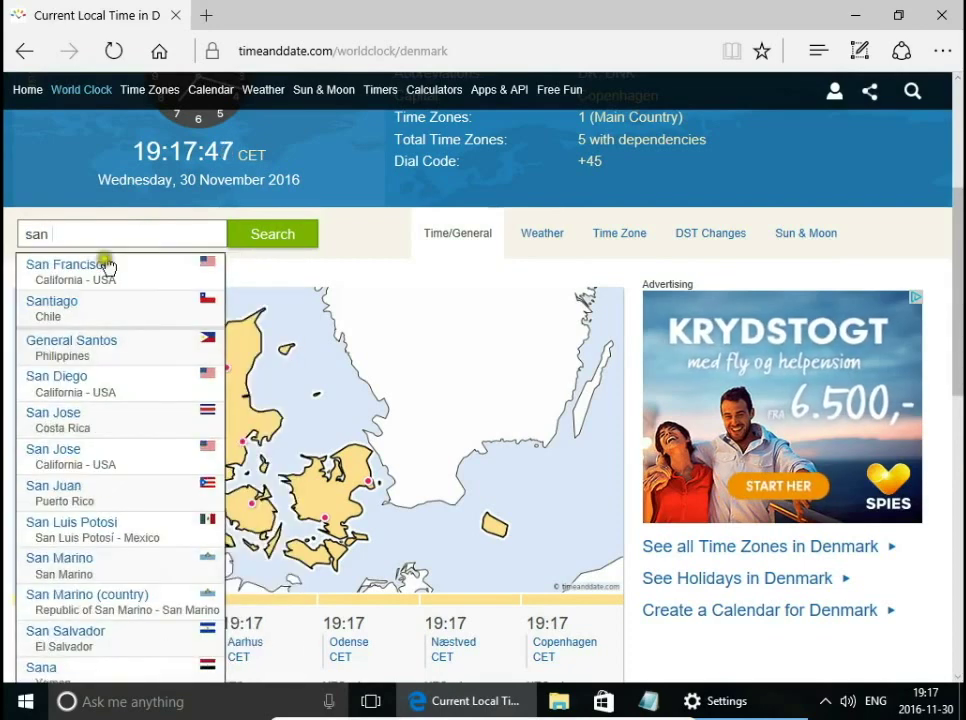
pyautogui.click(93, 272)
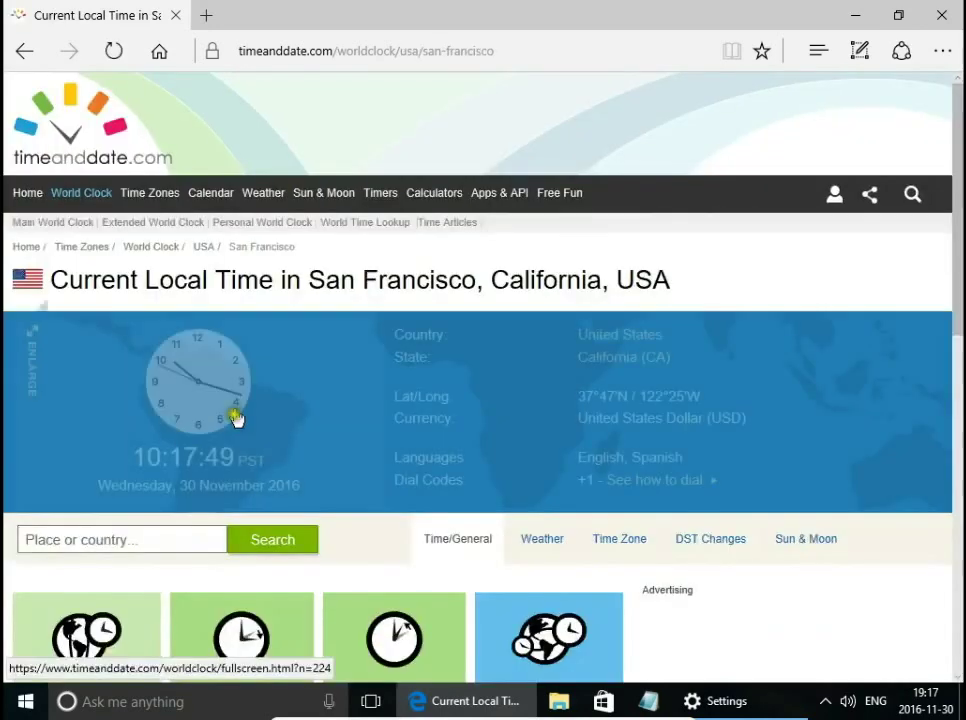
pyautogui.scroll(-3, 341, 534)
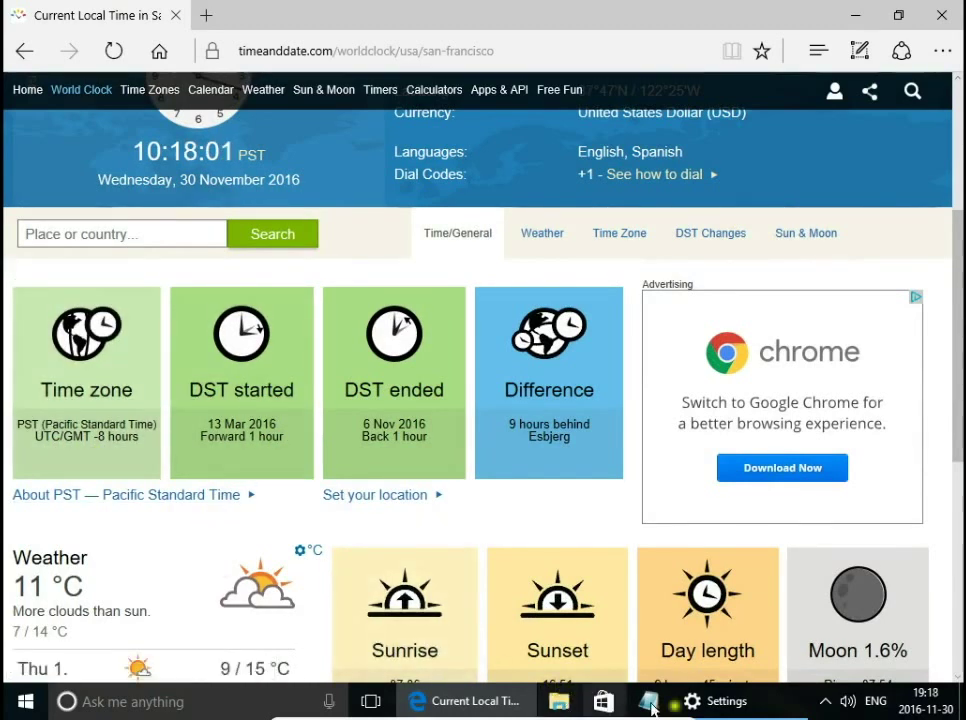
# - Set the time zone to (UTC+01:00) Brussels, Copenhagen, Madrid, Paris with automatic daylight saving
pyautogui.moveTo(712, 712)
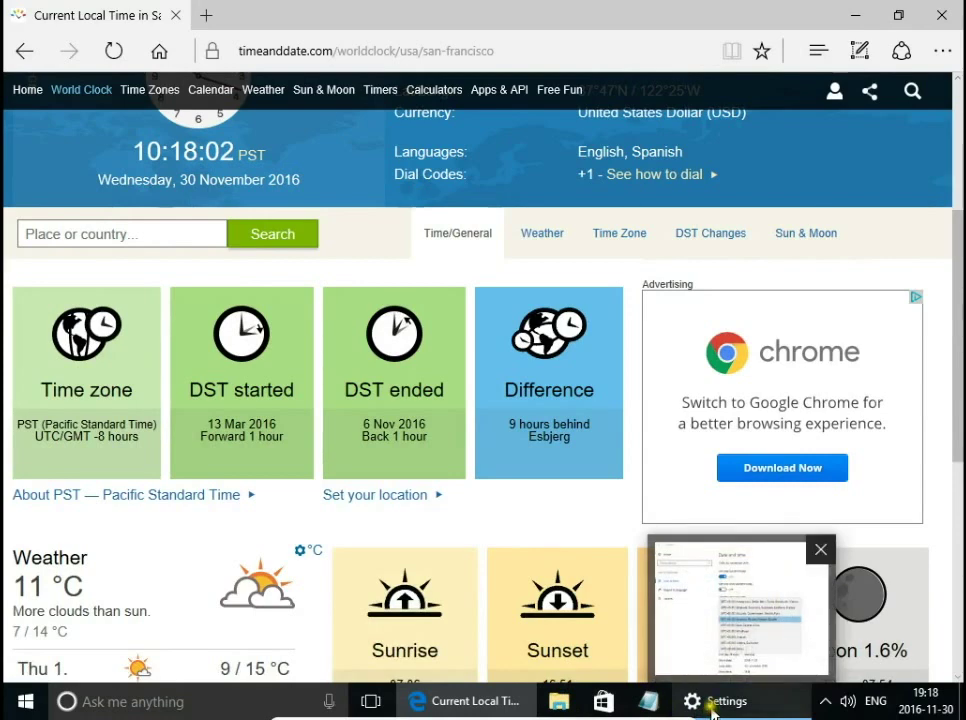
pyautogui.click(712, 703)
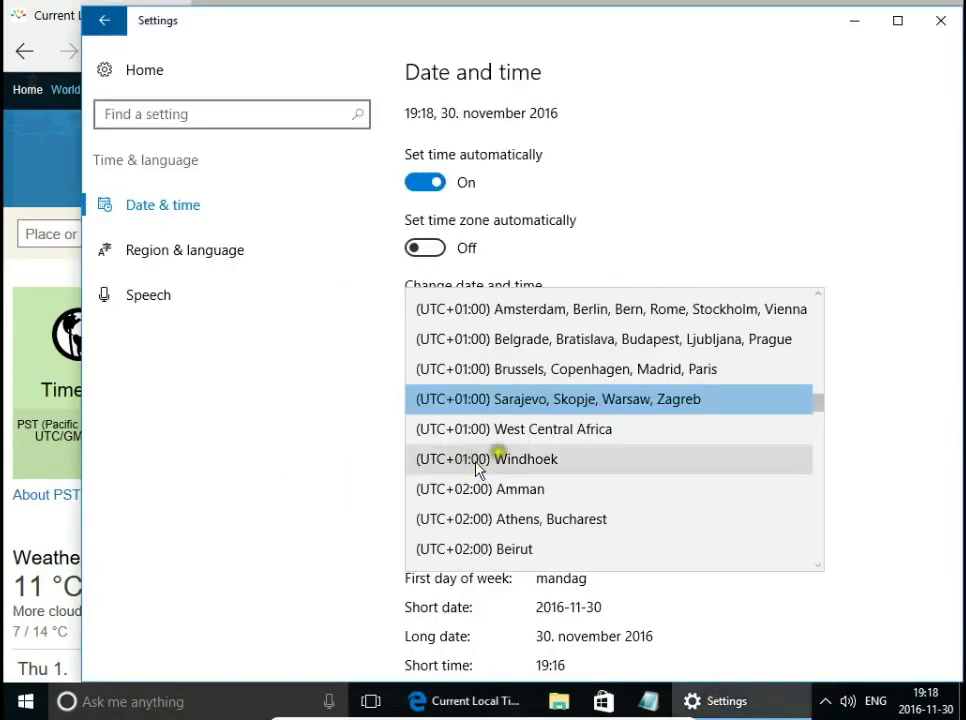
pyautogui.click(563, 373)
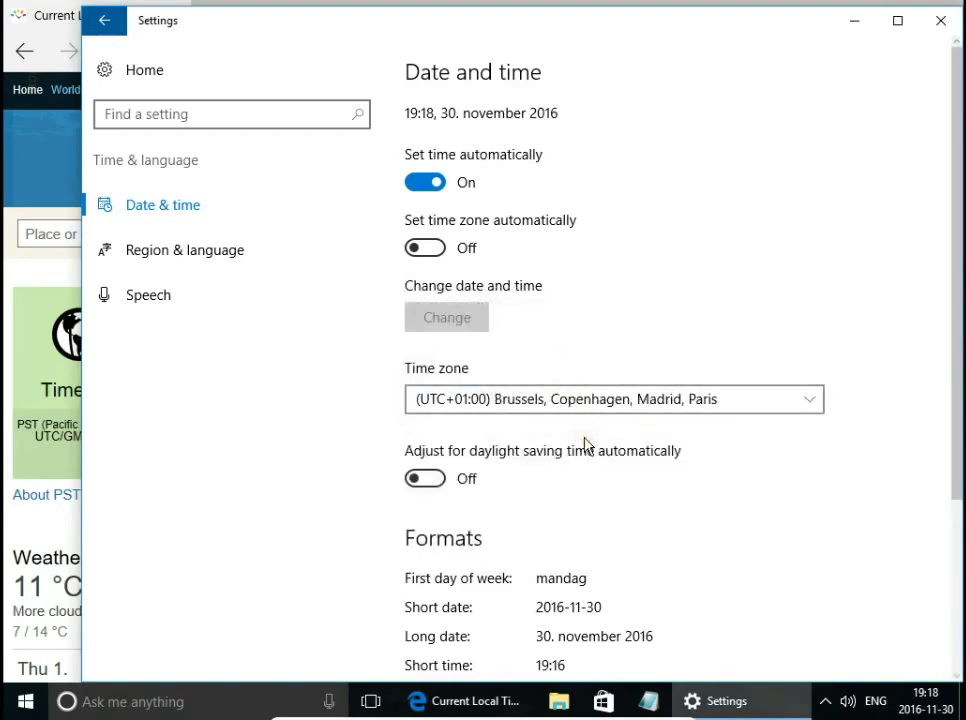
pyautogui.click(437, 484)
# - Turn off automatic time and leave the date at 30 November 2016, 19:18 unchanged
pyautogui.click(421, 188)
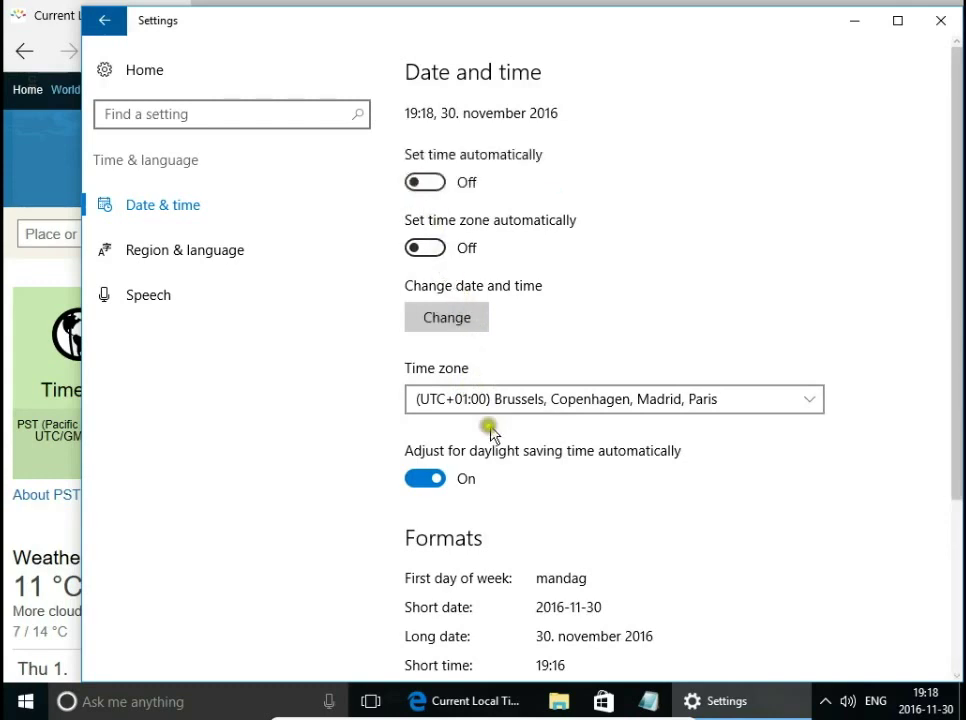
pyautogui.click(452, 327)
pyautogui.click(293, 300)
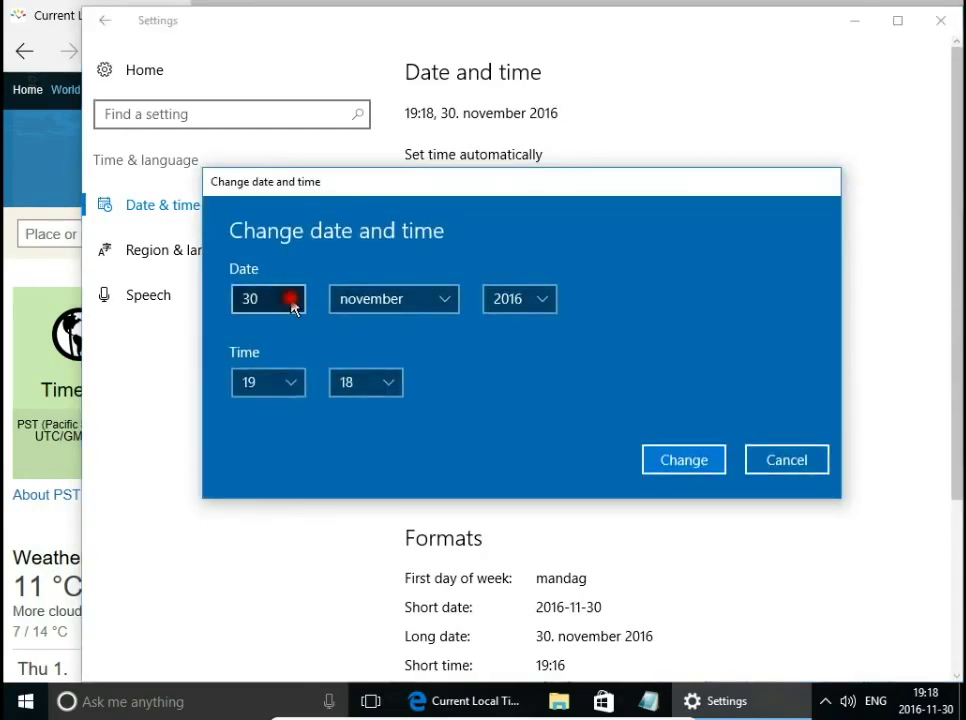
pyautogui.click(407, 274)
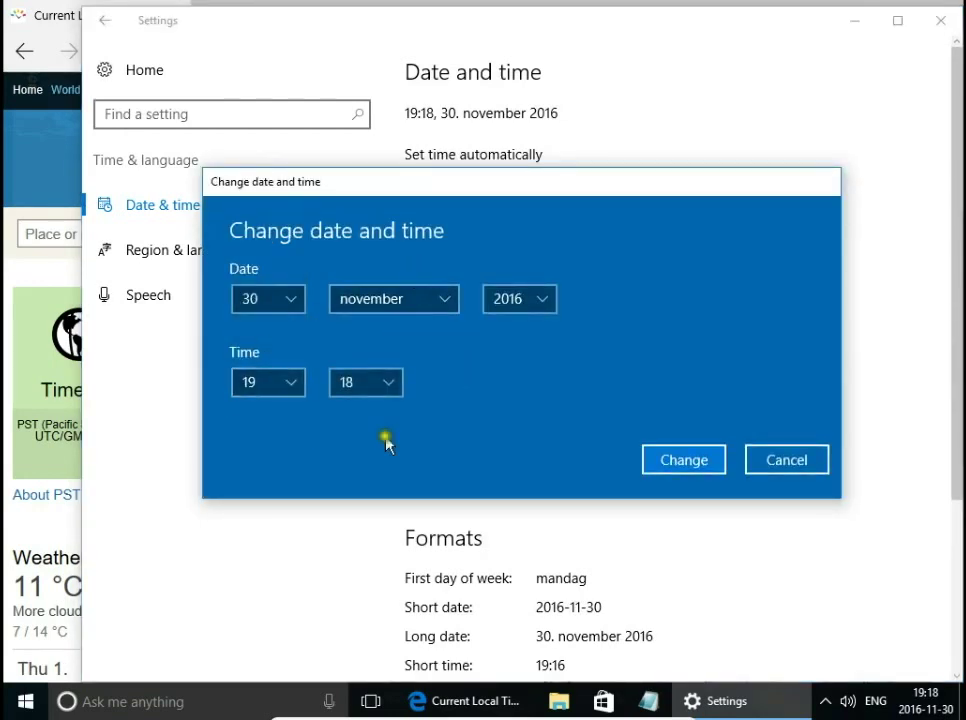
pyautogui.click(785, 462)
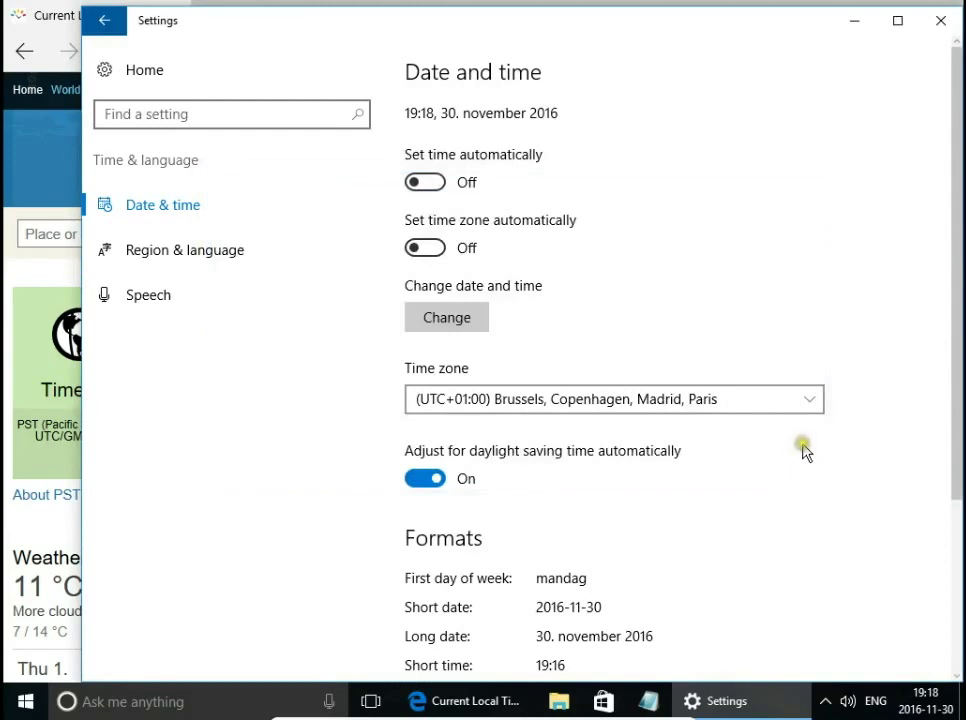
# - Set the short date format to dd-MM-yy and return to the Date & time page
pyautogui.scroll(-3, 806, 447)
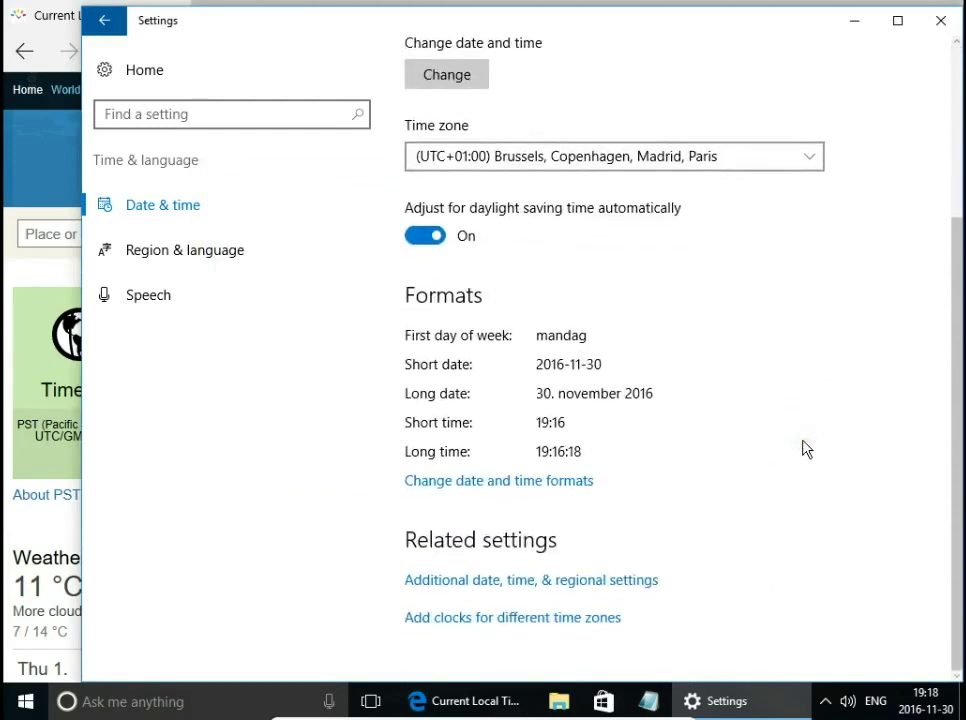
pyautogui.click(498, 484)
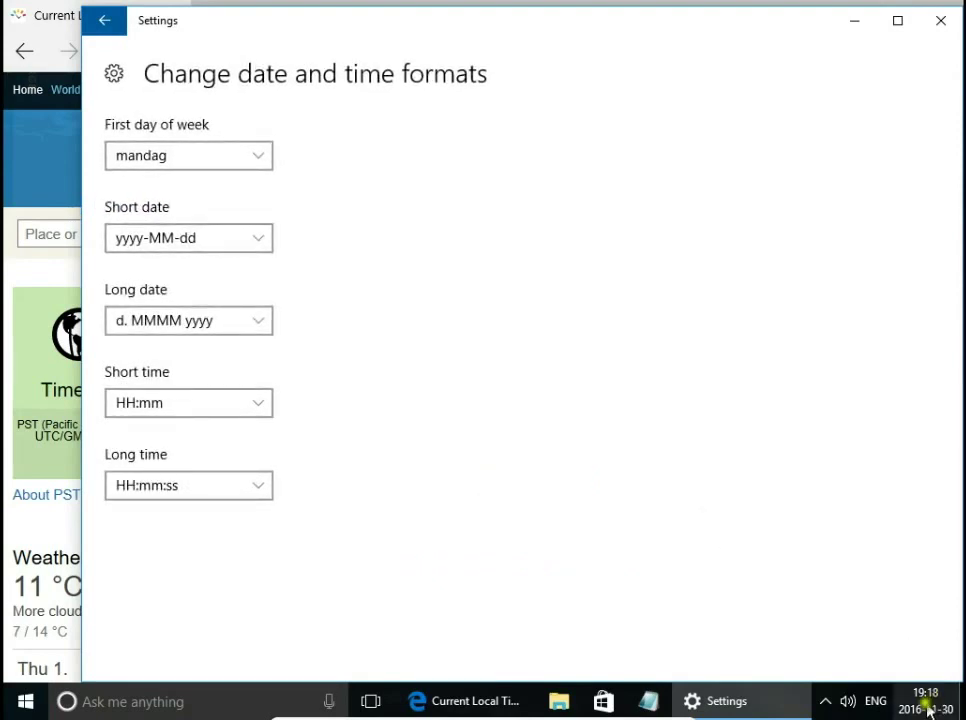
pyautogui.moveTo(934, 708)
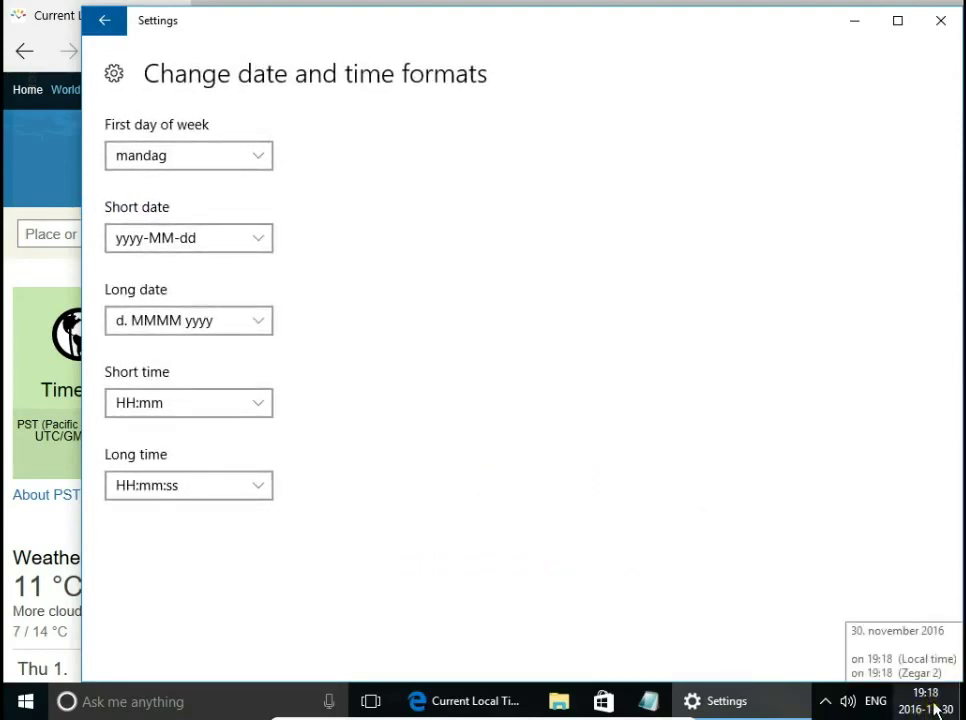
pyautogui.click(259, 324)
pyautogui.click(263, 247)
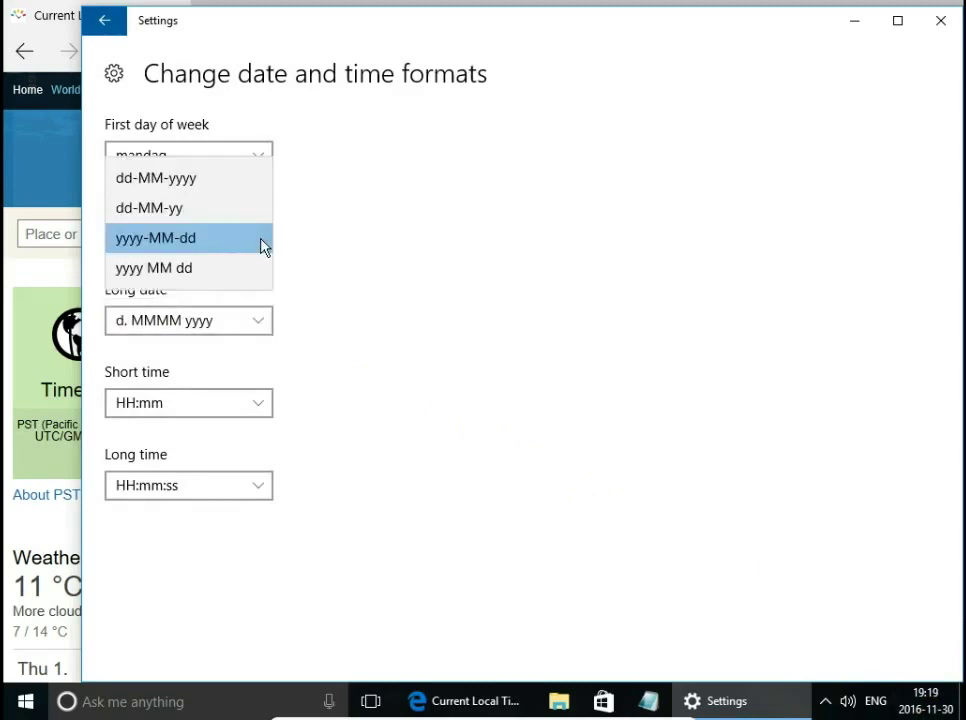
pyautogui.click(183, 211)
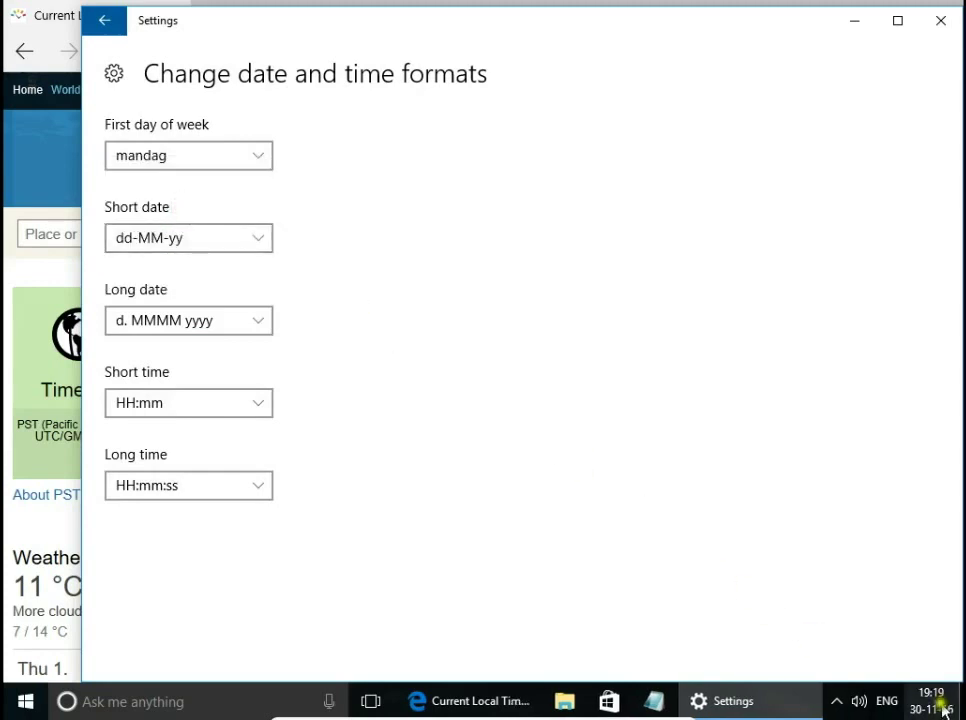
pyautogui.moveTo(932, 708)
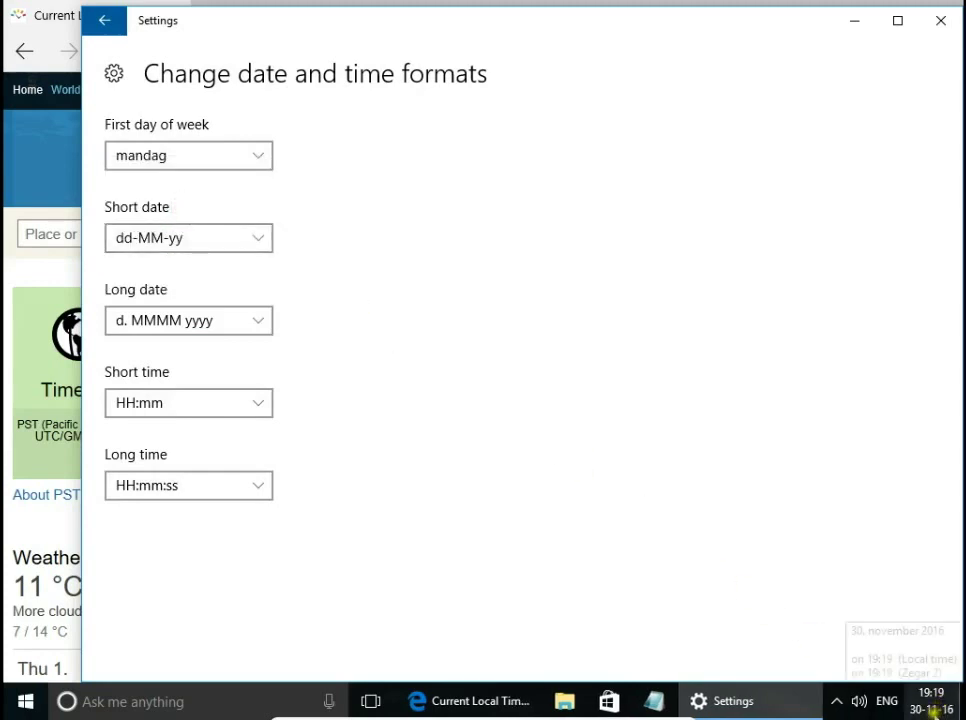
pyautogui.click(95, 25)
pyautogui.scroll(-3, 709, 446)
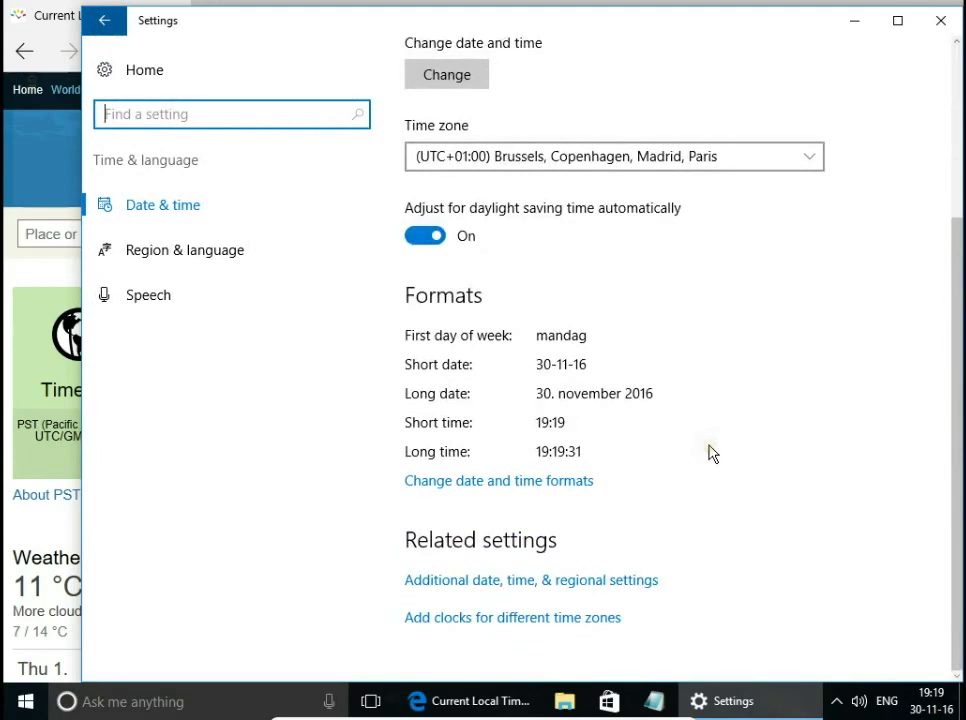
# - In the additional clocks settings, rename the second clock to Denamrk
pyautogui.click(512, 626)
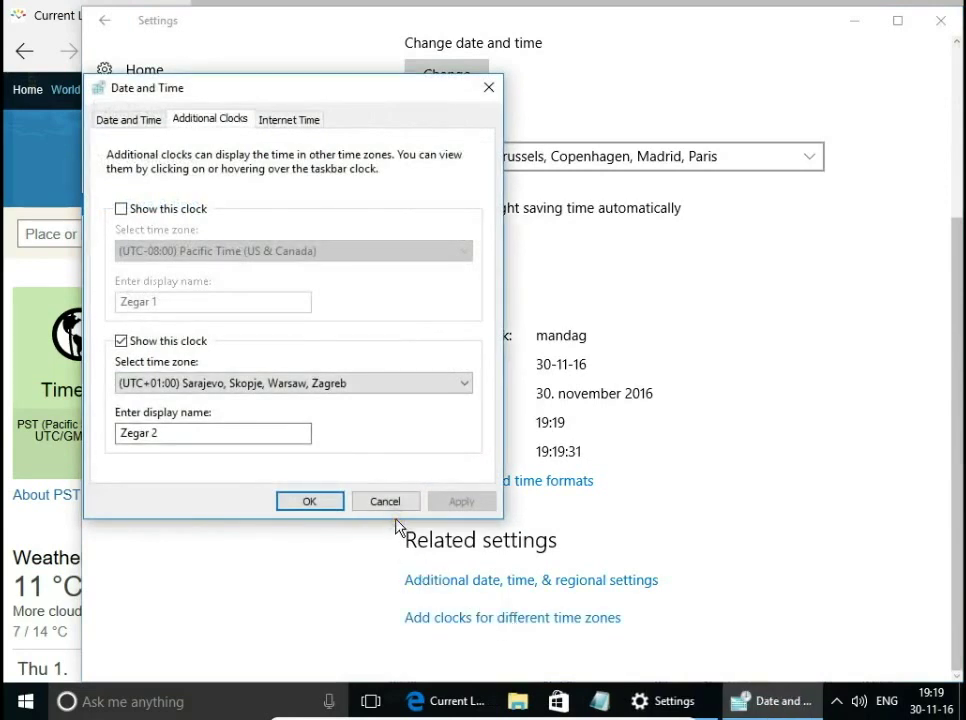
pyautogui.moveTo(190, 436); pyautogui.dragTo(85, 447)
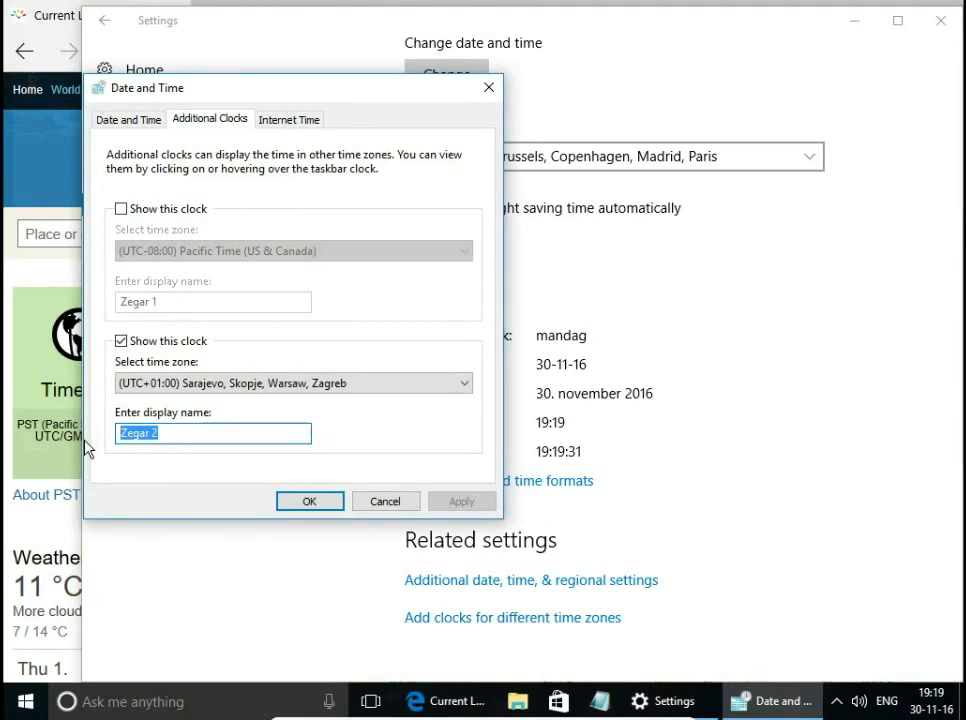
pyautogui.write('Denamrk')
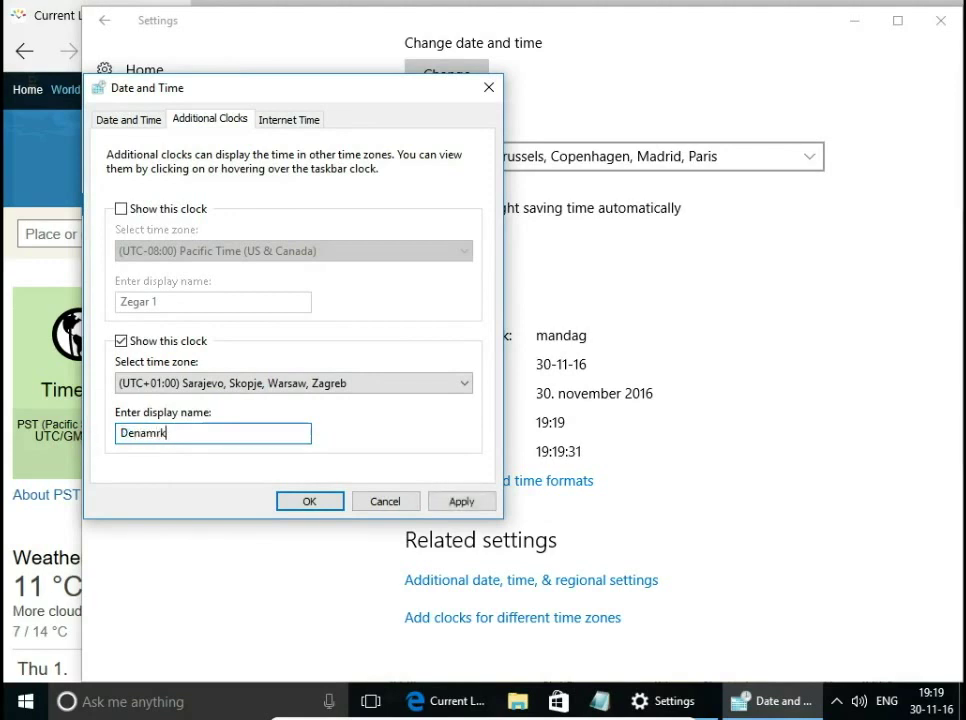
# - Enable the first extra clock as San Francisco and apply both clocks
pyautogui.click(121, 208)
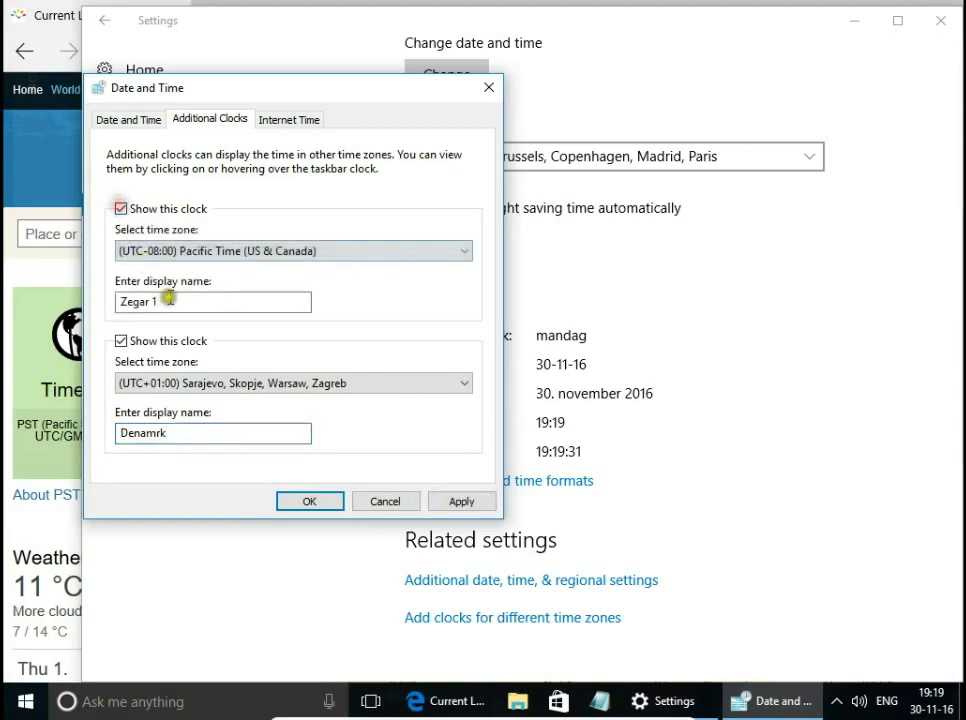
pyautogui.click(165, 300)
pyautogui.moveTo(165, 300); pyautogui.dragTo(113, 300)
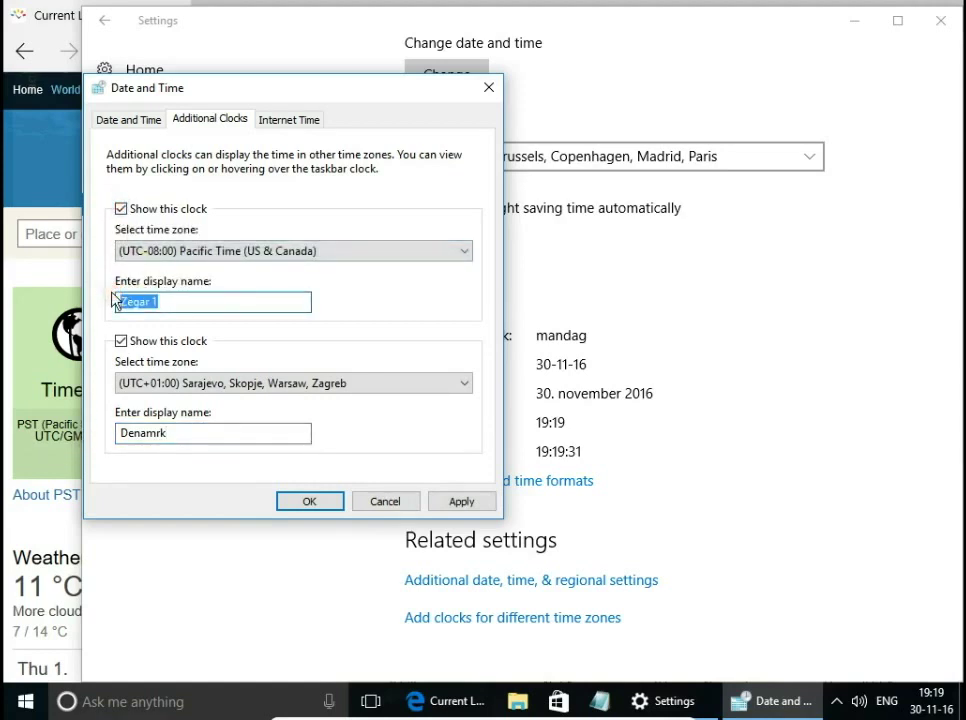
pyautogui.write('San Francisco')
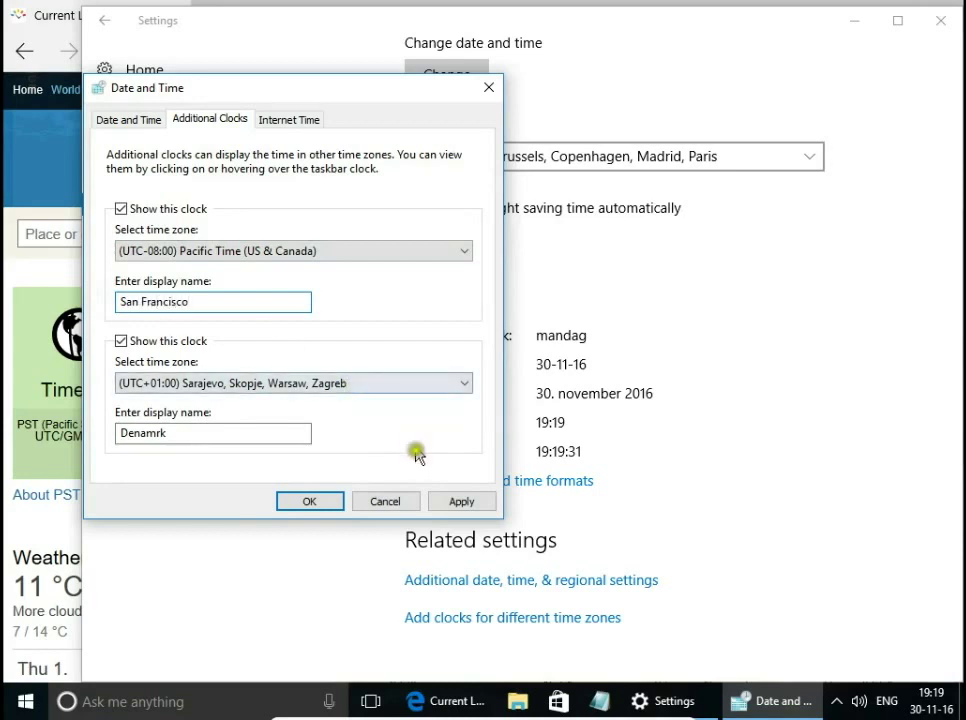
pyautogui.click(459, 500)
pyautogui.click(310, 502)
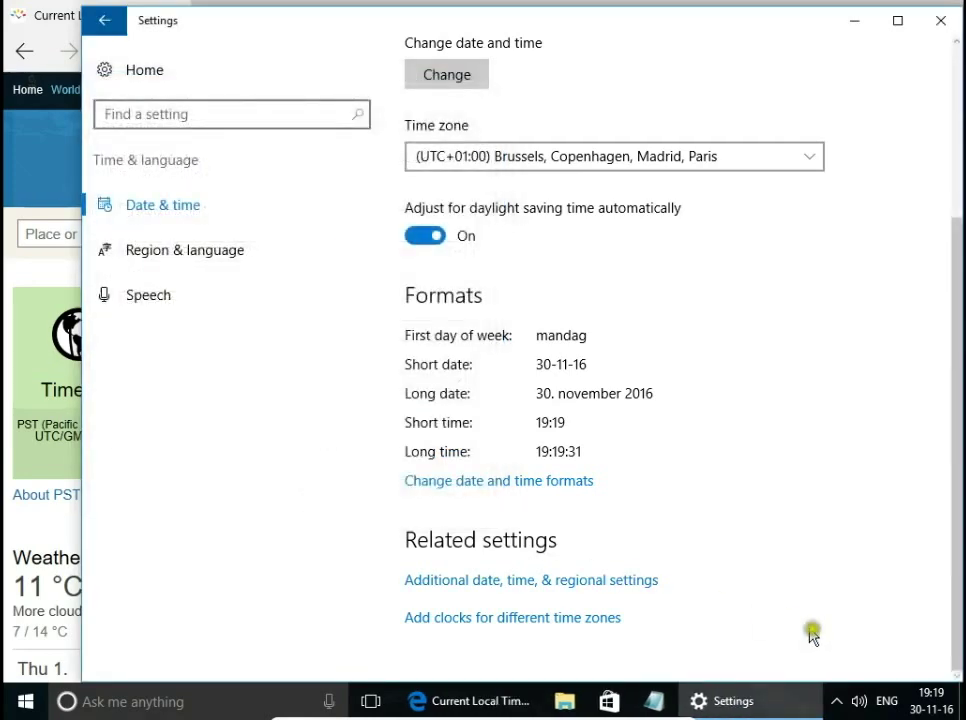
# - Check the extra clocks in the taskbar calendar, then open and reposition Control Panel's regional settings
pyautogui.click(931, 703)
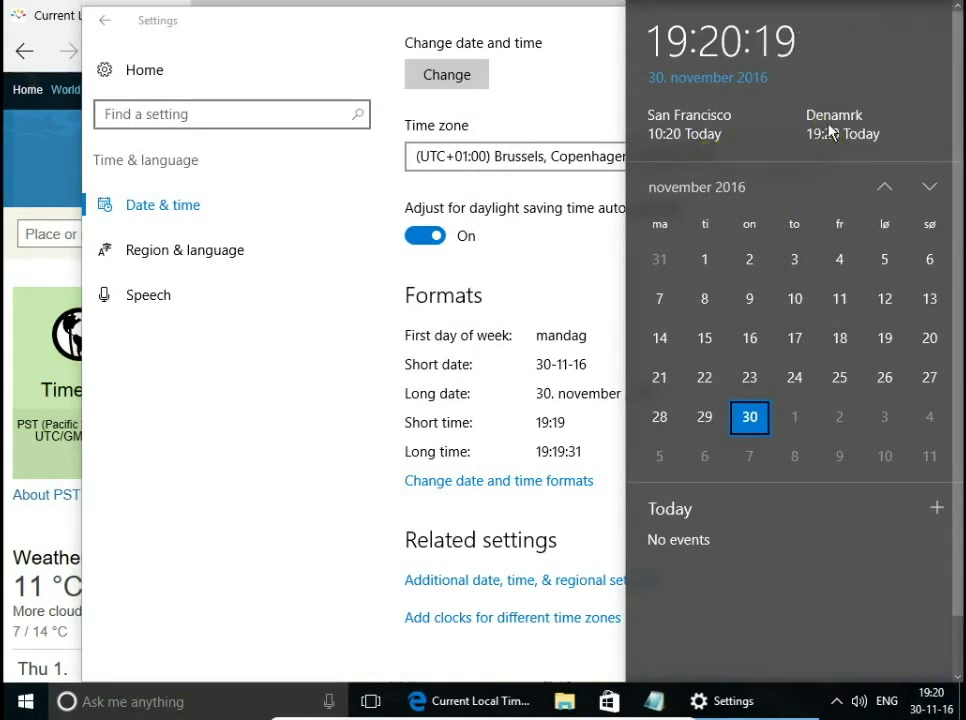
pyautogui.click(308, 319)
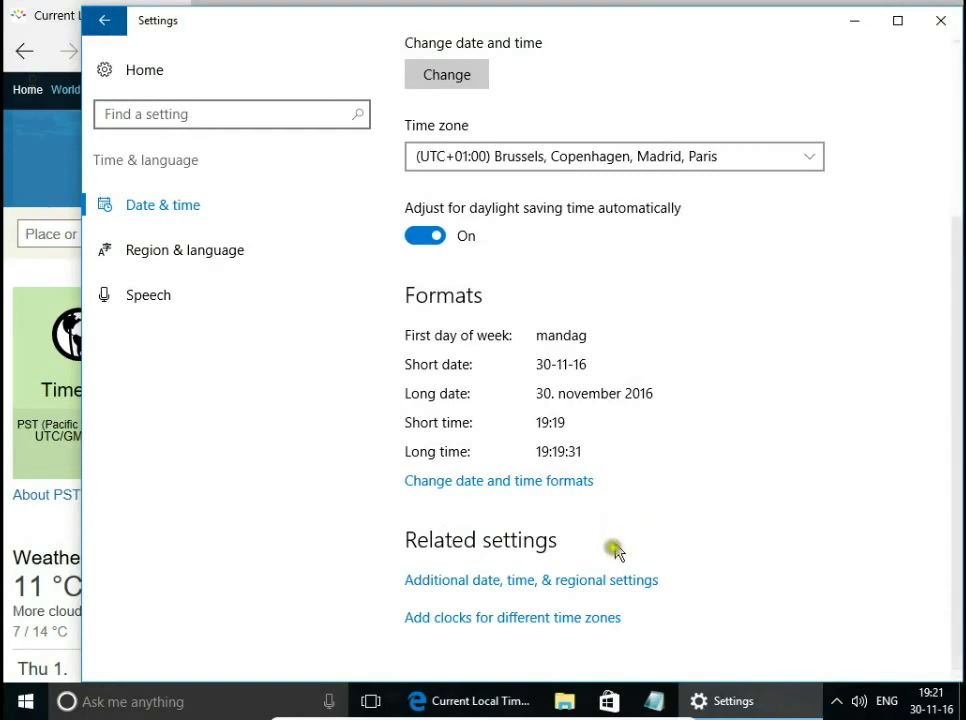
pyautogui.click(600, 580)
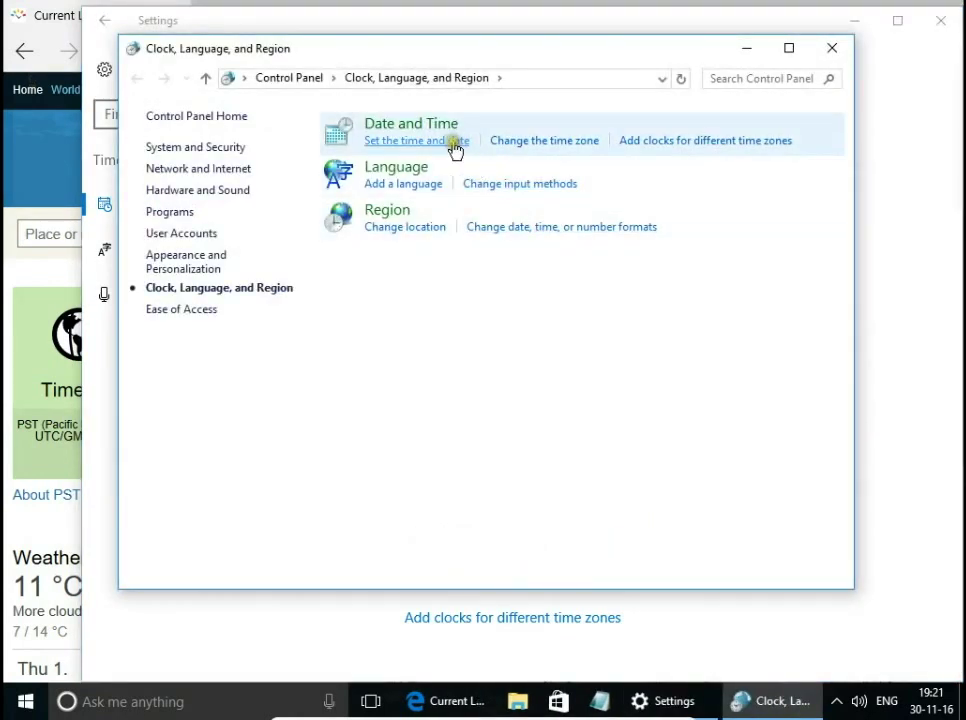
pyautogui.click(493, 50)
pyautogui.moveTo(493, 50); pyautogui.dragTo(521, 155)
# - In the Date and Time dialog, view the date/time and time zone editors, cancelling both
pyautogui.click(461, 246)
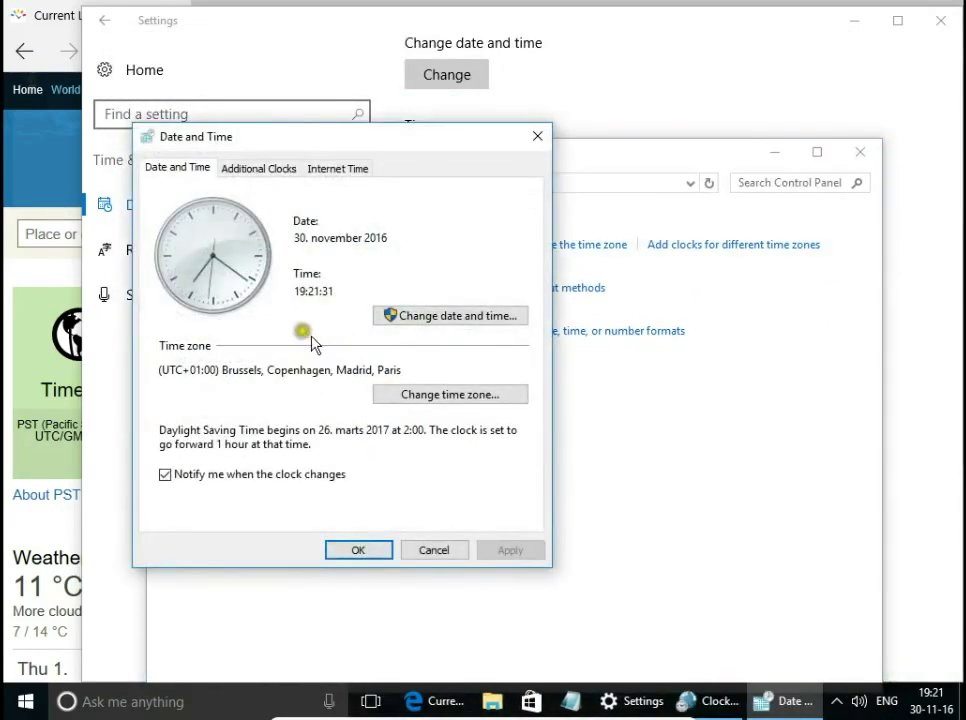
pyautogui.click(435, 318)
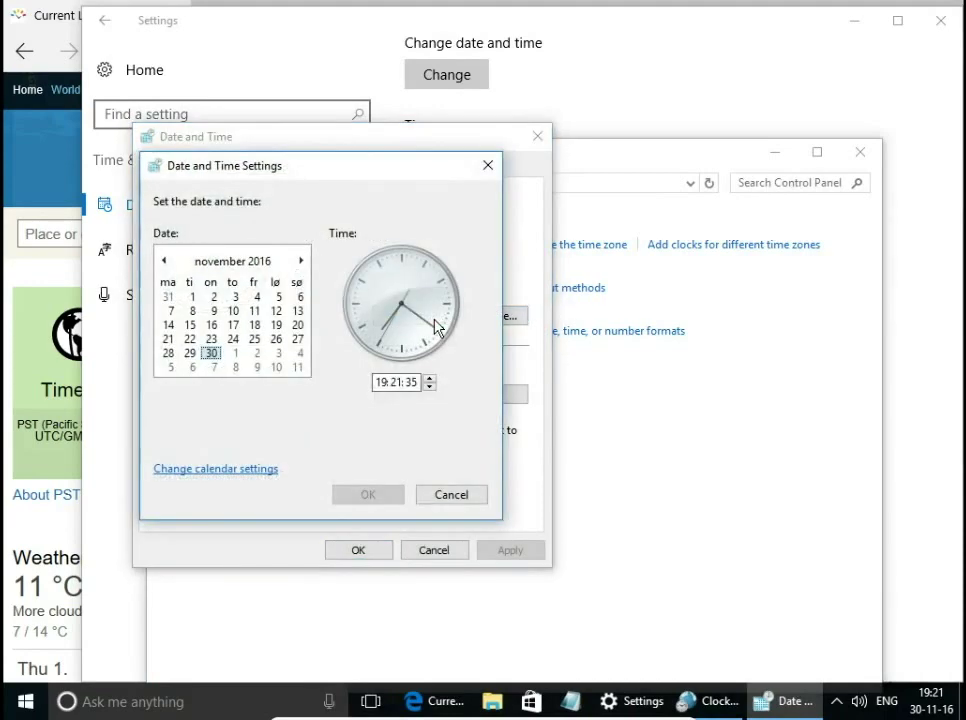
pyautogui.click(458, 493)
pyautogui.click(433, 394)
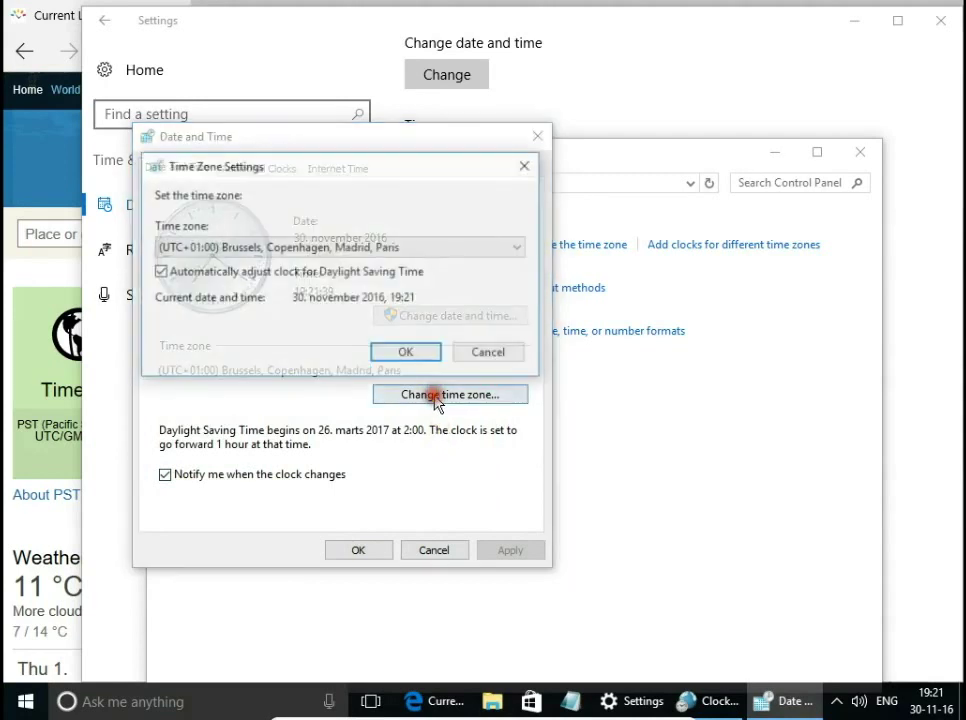
pyautogui.click(486, 358)
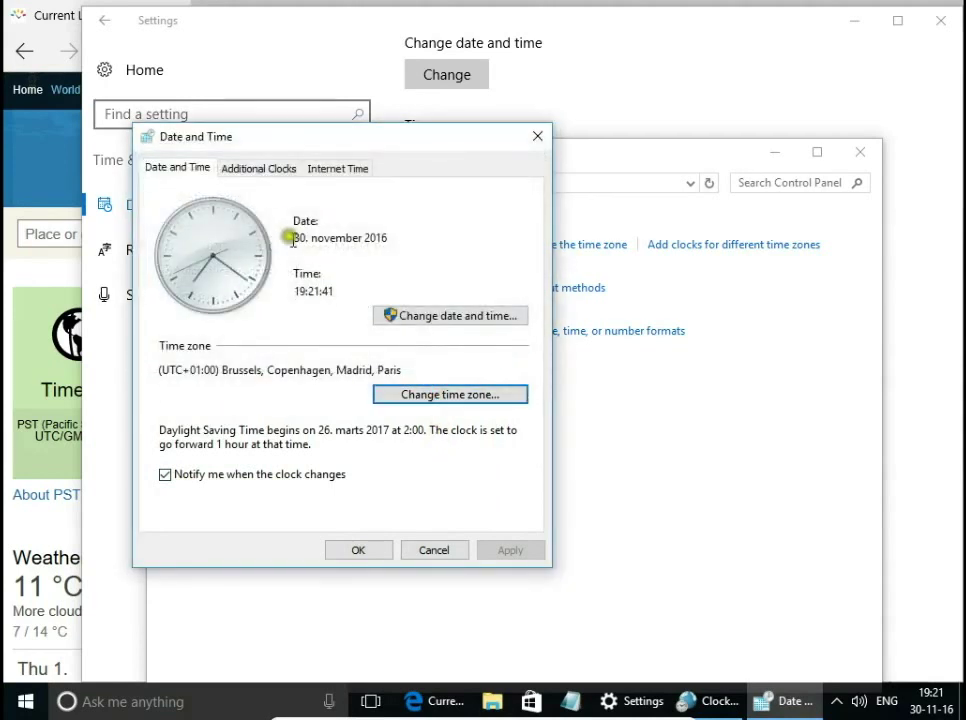
# - Review the Additional Clocks and Internet Time tabs, then close the dialog
pyautogui.click(268, 172)
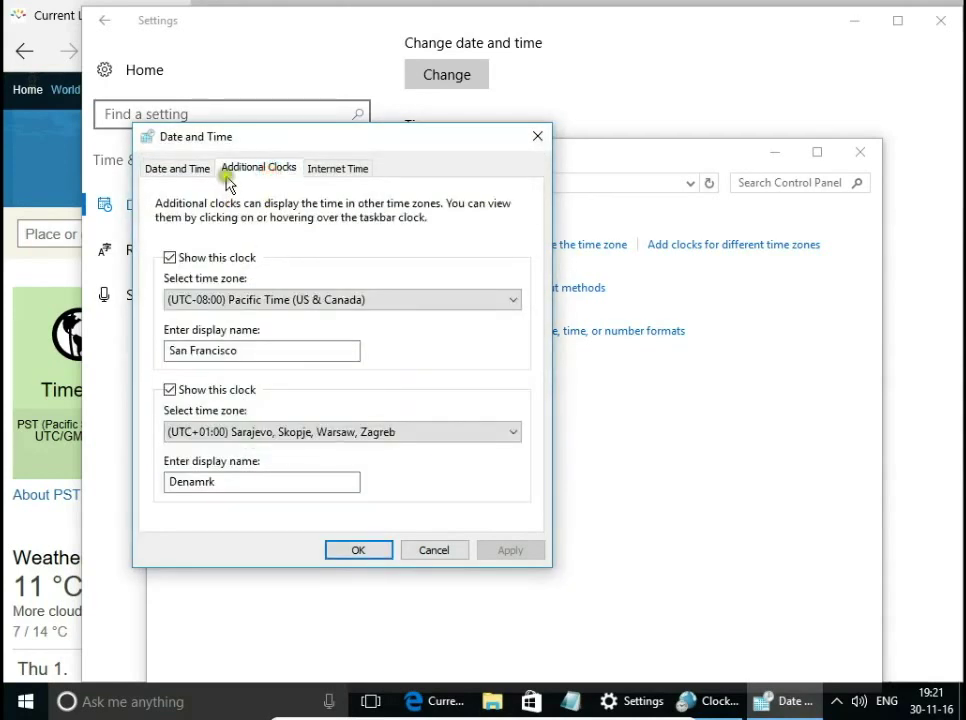
pyautogui.click(259, 166)
pyautogui.click(328, 169)
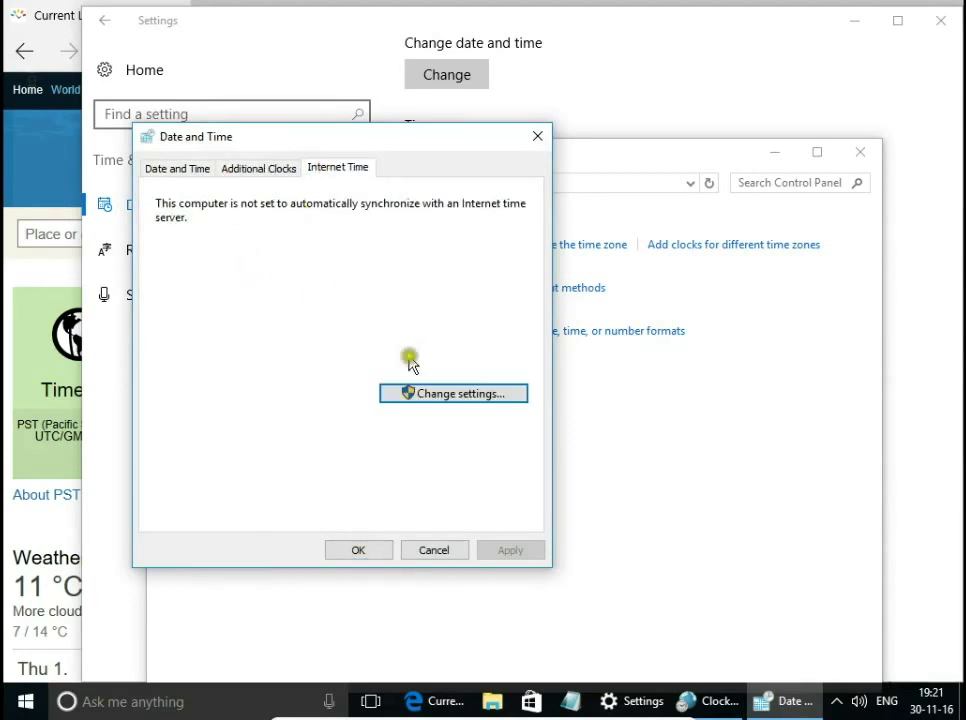
pyautogui.click(438, 241)
# - Close the Date and Time dialog to return to Control Panel's Clock, Language, and Region page
pyautogui.click(385, 549)
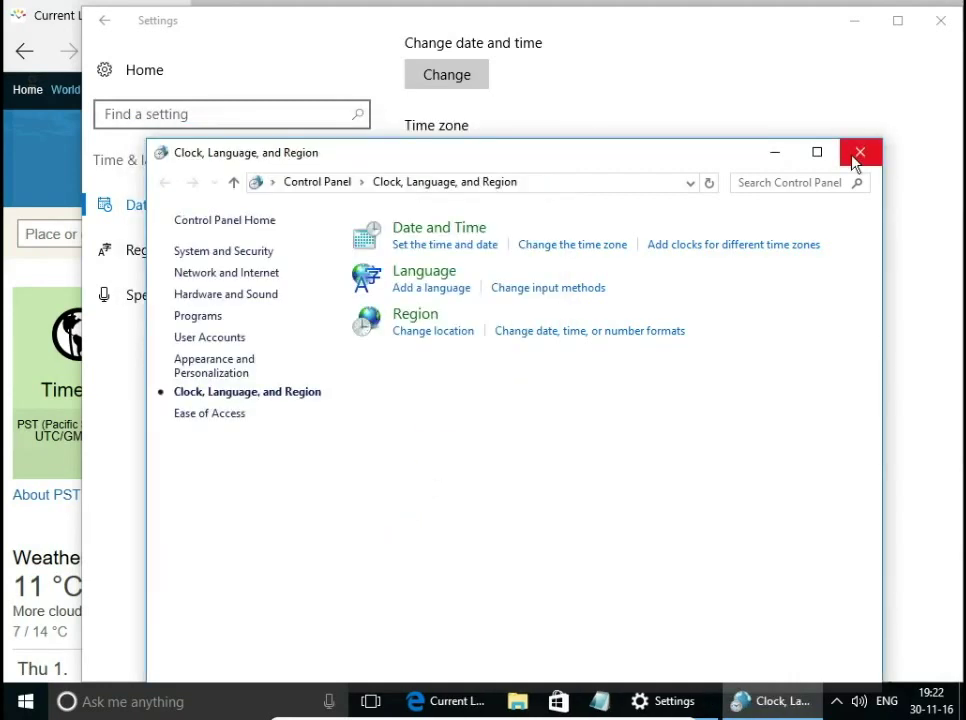